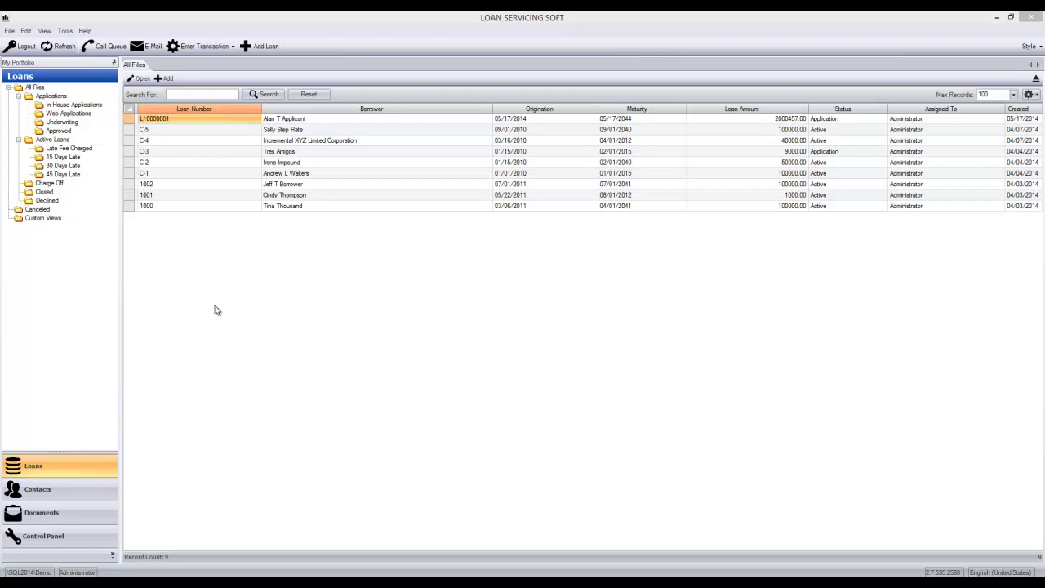
- Create a new loan by manual entry and replace the auto-assigned loan number with Z-ADJUSTMENTS
left_click(167, 81)
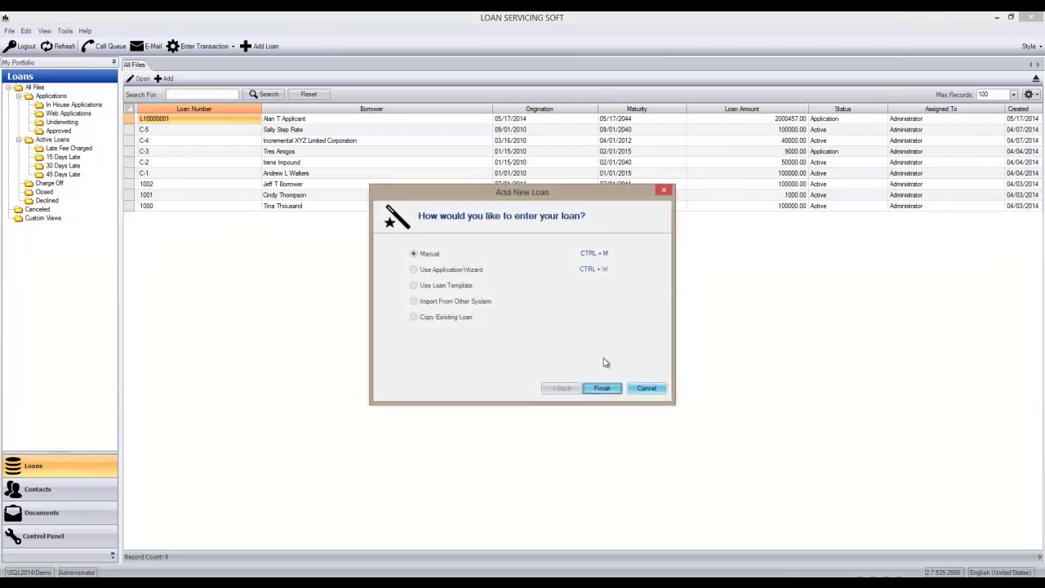
left_click(604, 389)
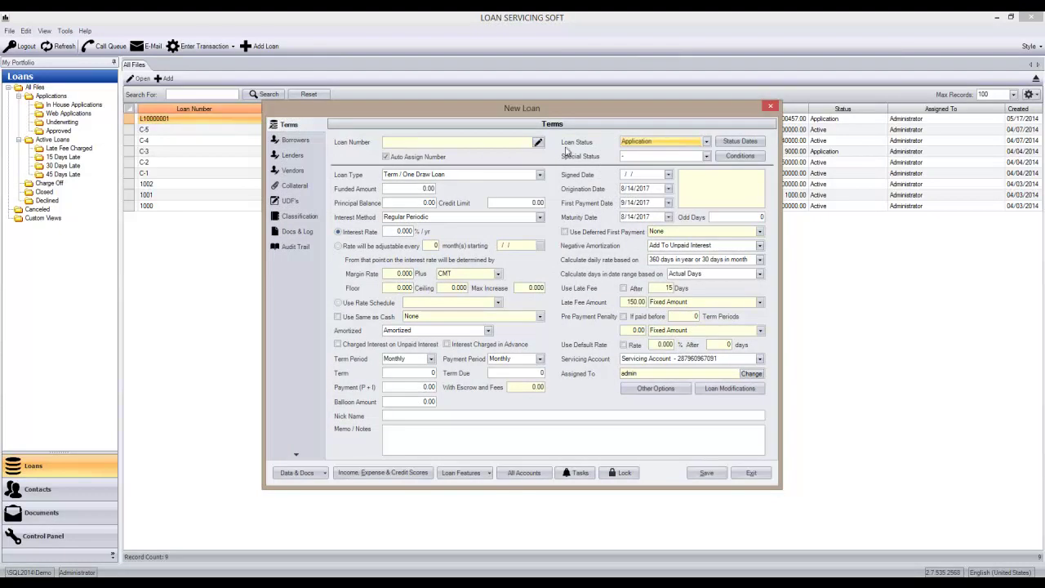
left_click(538, 144)
left_click(512, 312)
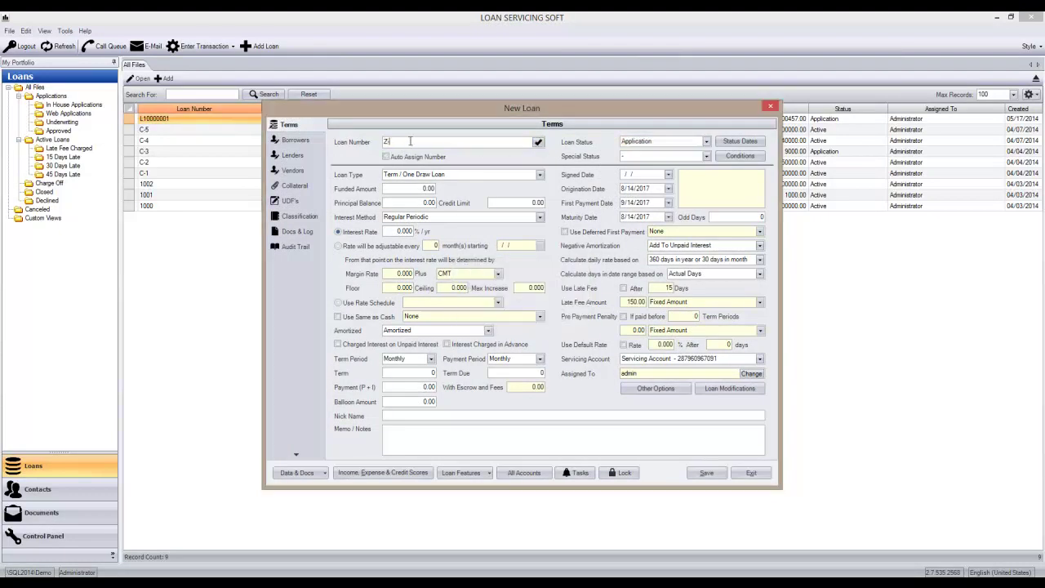
type("Z-ADJUSTMENTS")
- Set the new loan's status to Canceled and its origination date to 1/1/2014
left_click(645, 142)
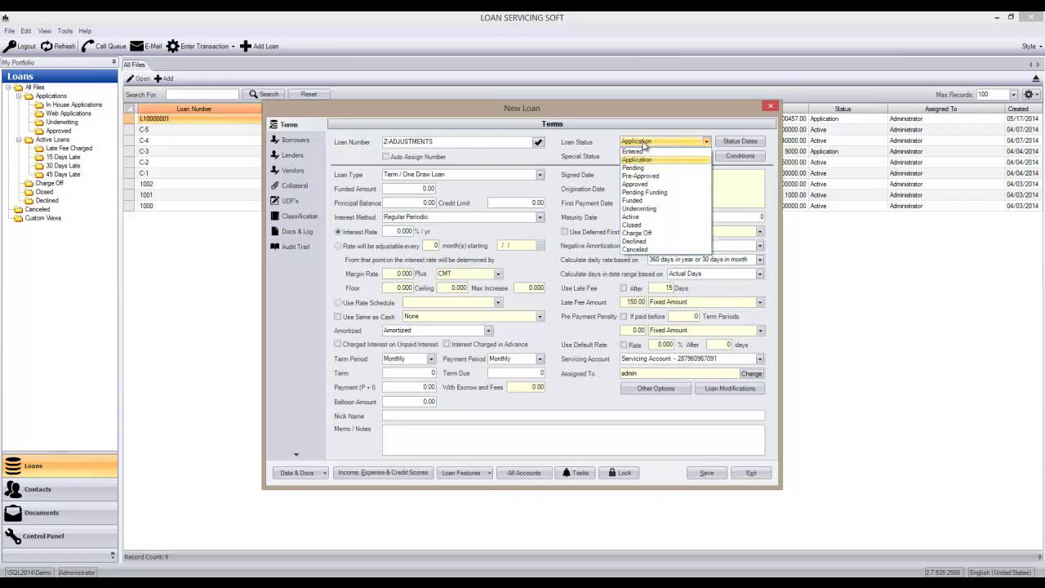
left_click(645, 249)
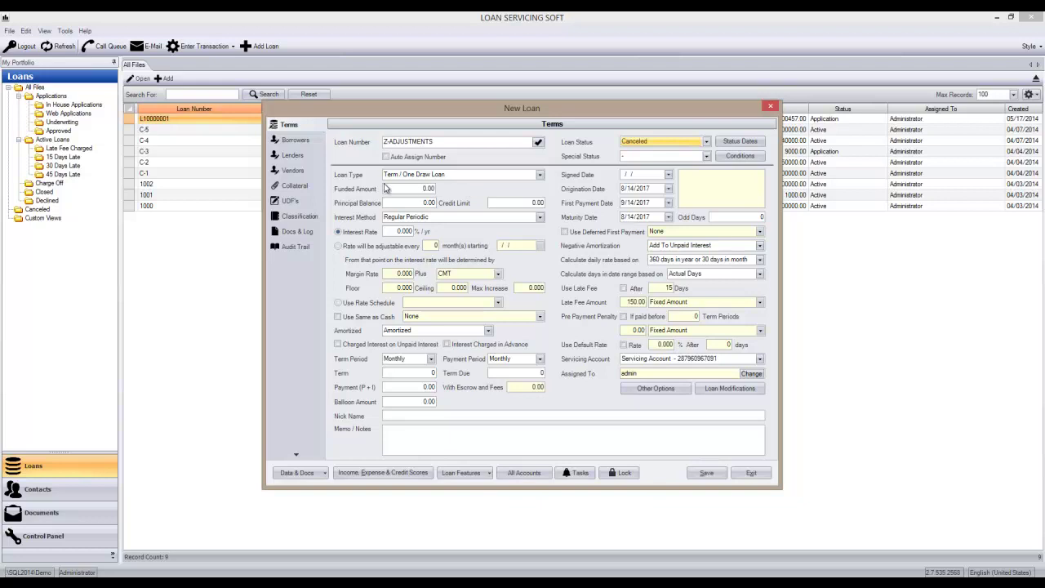
left_click(626, 190)
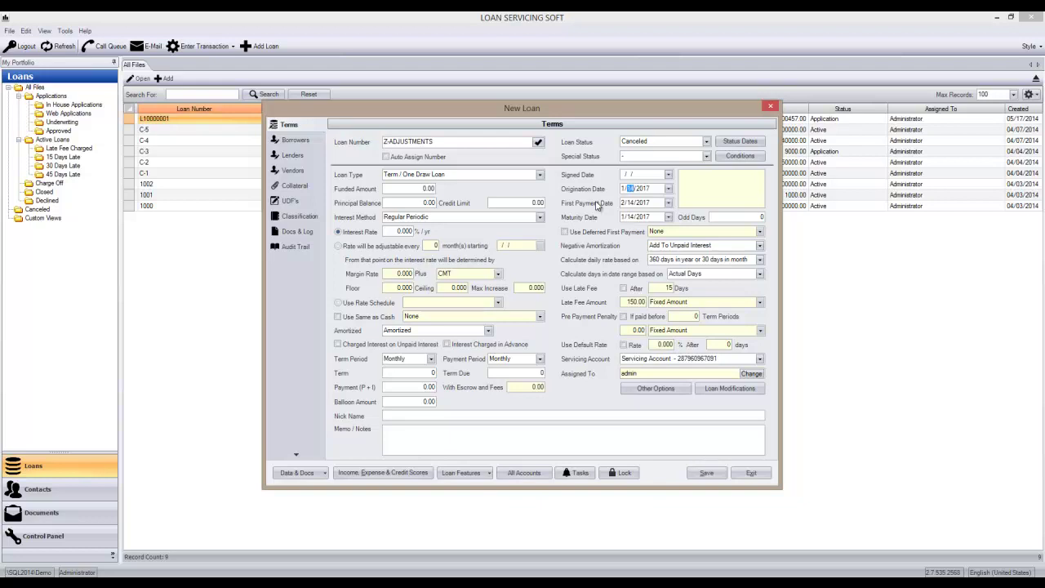
type("1/1/")
- Add a company borrower to the loan with borrower number Z-BORR and the name "YOUR COMPANY - Reconciliation"
left_click(296, 144)
left_click(378, 139)
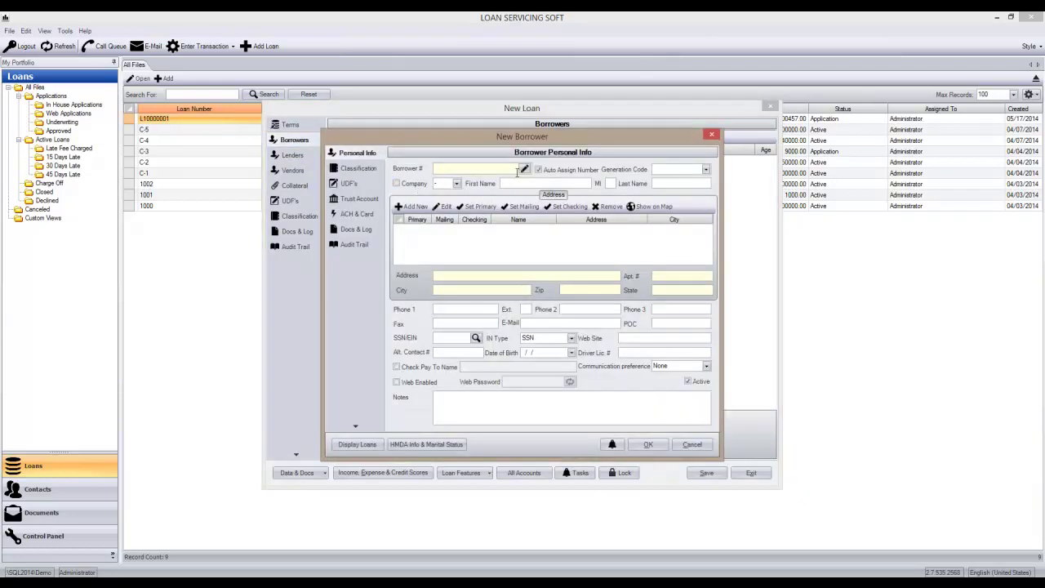
left_click(524, 169)
left_click(499, 323)
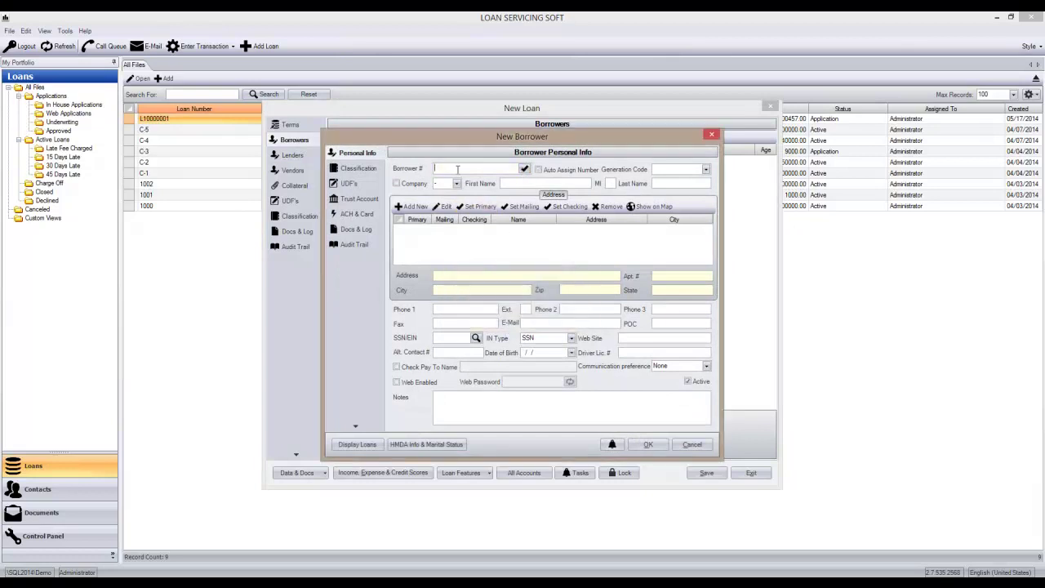
type("Z-")
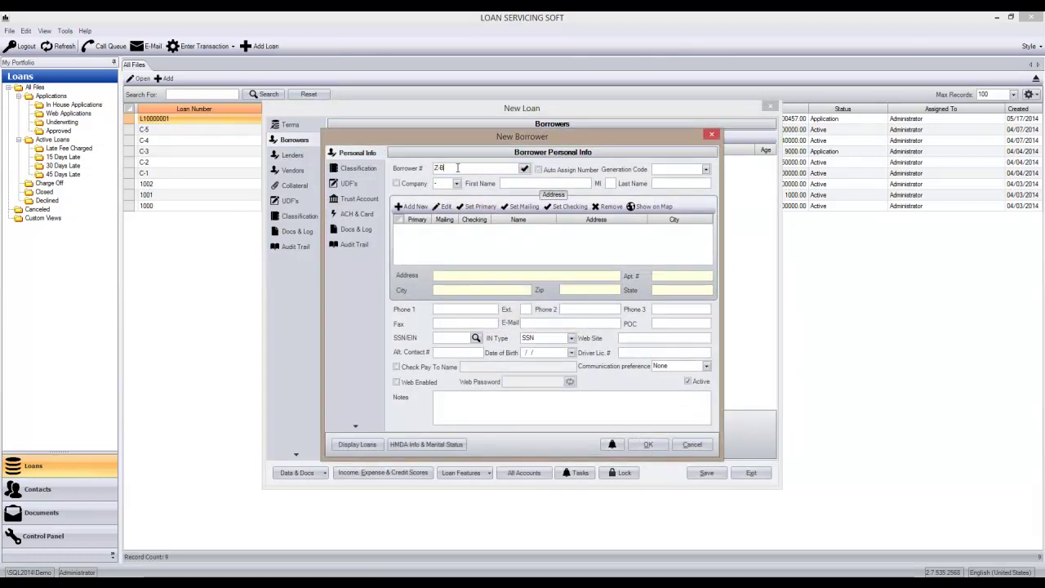
type("BORR")
left_click(397, 183)
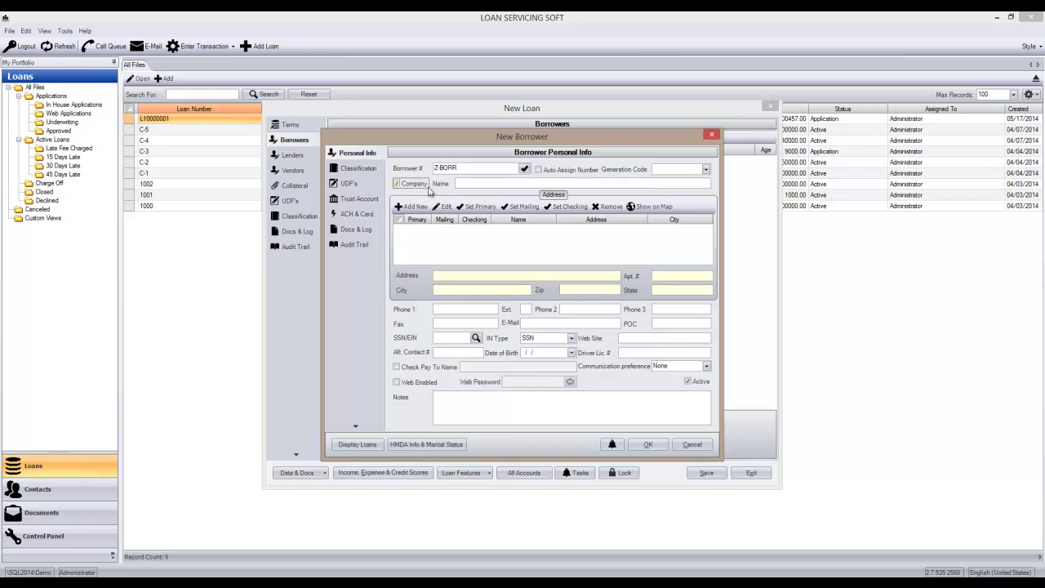
type("YOUR COMPANY - Reconciliation")
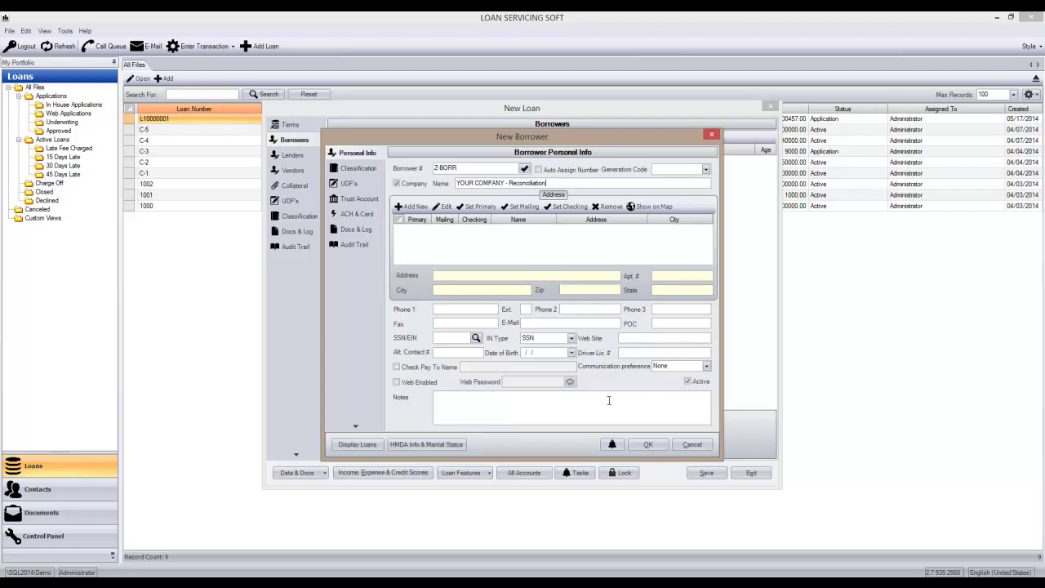
left_click(646, 445)
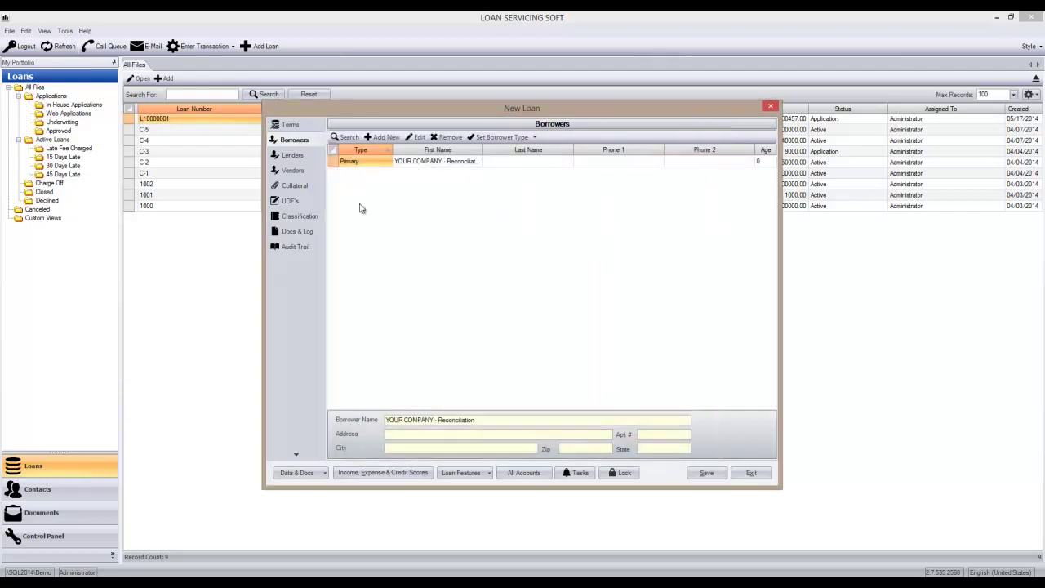
- Remove the default House Funding Account lender from the loan's funding
left_click(295, 157)
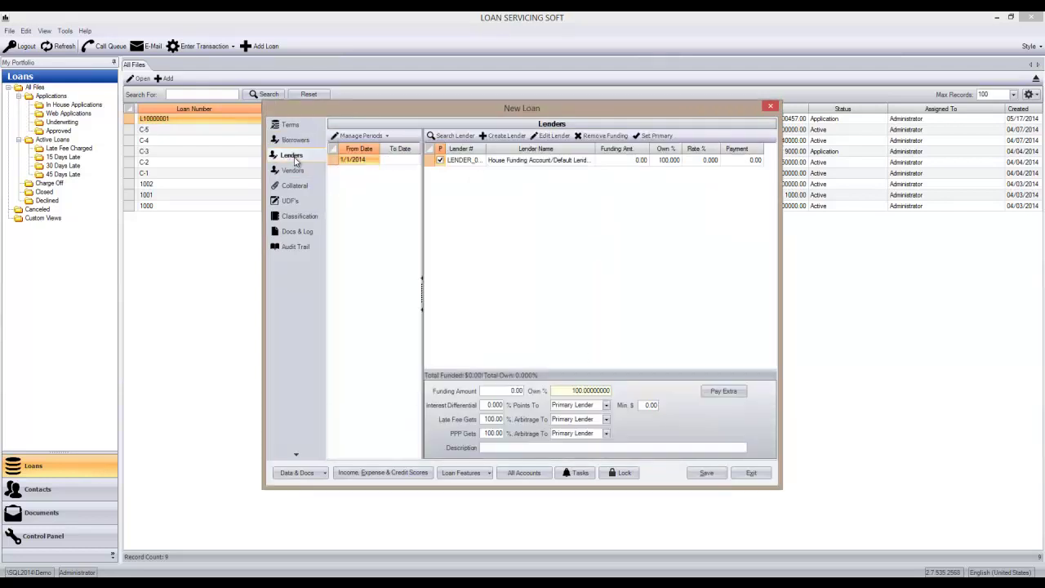
left_click(496, 163)
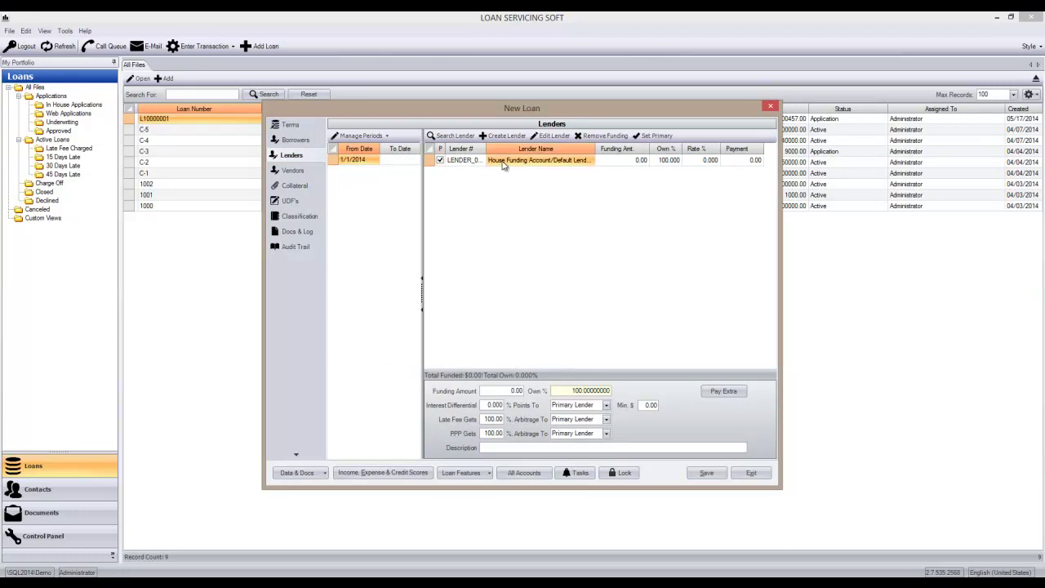
left_click(602, 135)
left_click(498, 321)
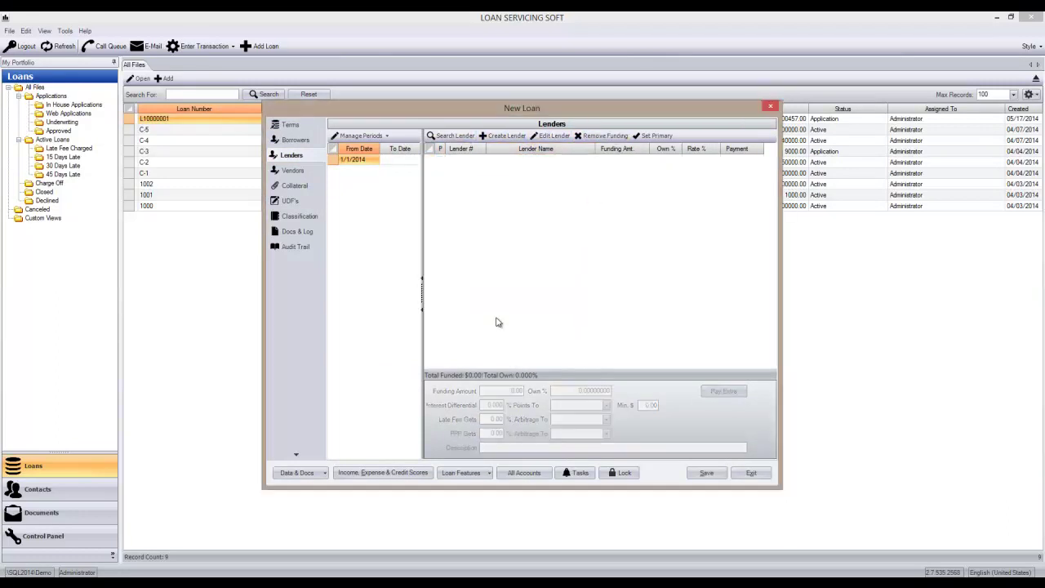
- Create a company lender numbered Z-LEND with the name "YOUR COMPANY HERE - Reconciliation", save the loan and list the canceled loans
left_click(504, 136)
left_click(413, 183)
left_click(531, 167)
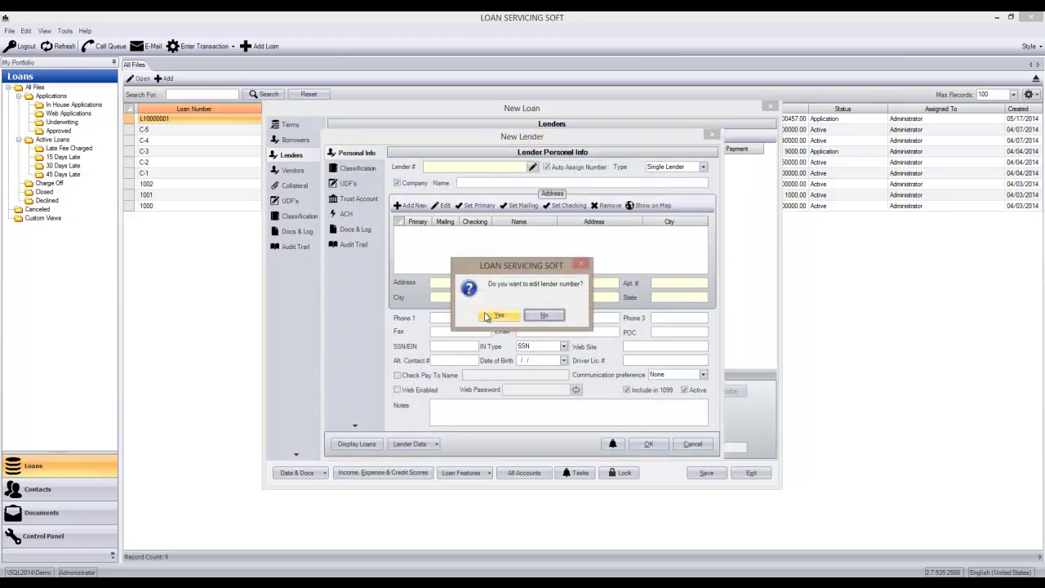
left_click(497, 313)
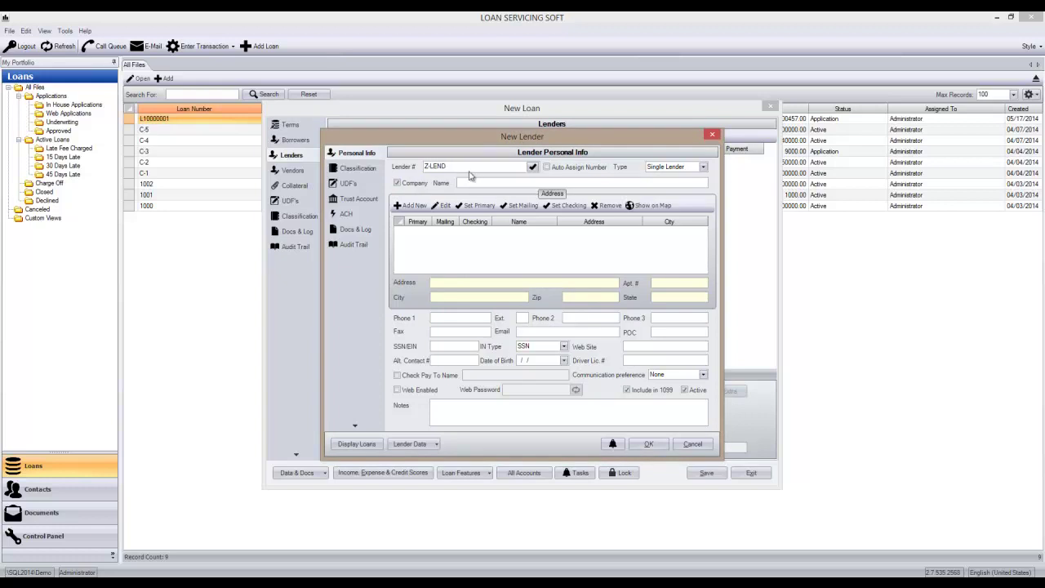
type("YOUR COMPANY HERE - Reconciliation")
left_click(649, 443)
left_click(695, 476)
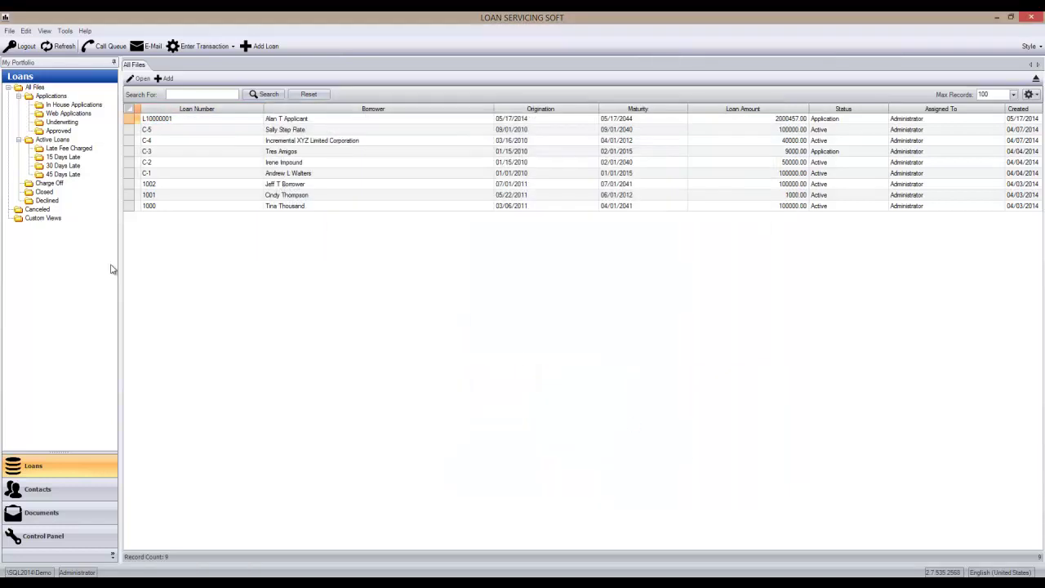
left_click(37, 210)
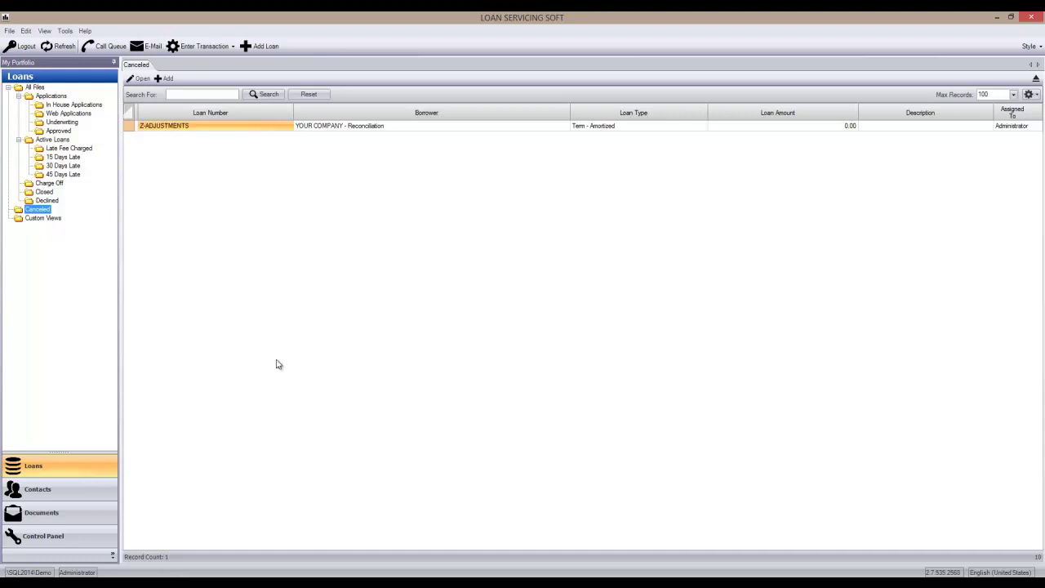
- Open the Servicing Account from the control panel and bring up its bank reconciliations
left_click(73, 532)
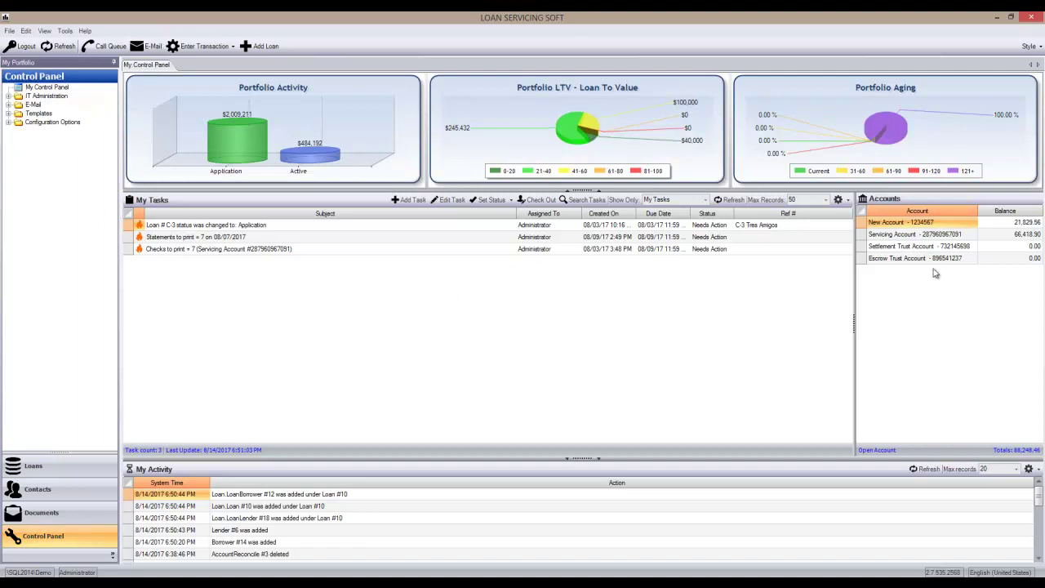
left_click(918, 236)
double_click(907, 236)
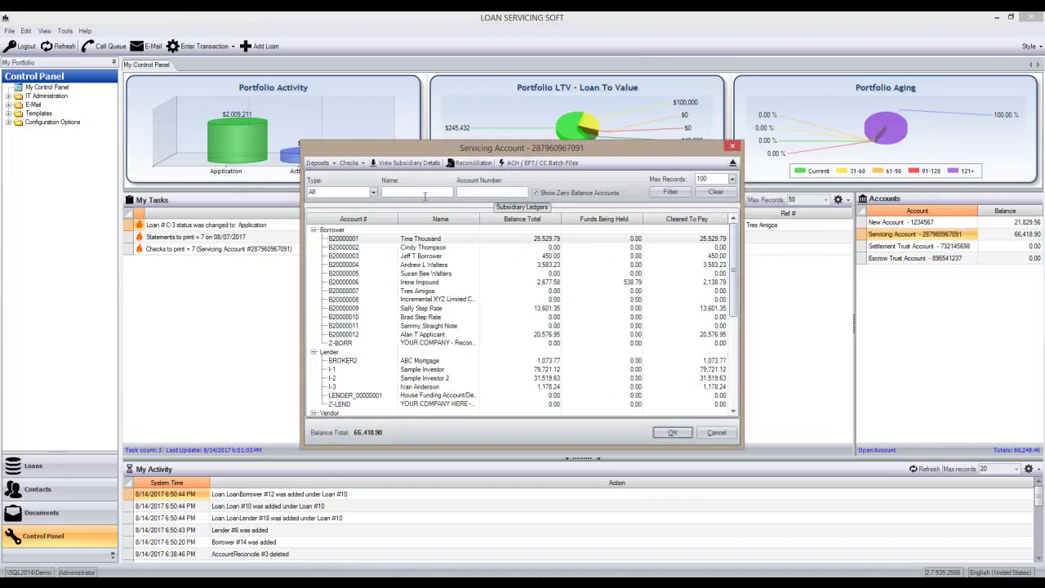
left_click(462, 163)
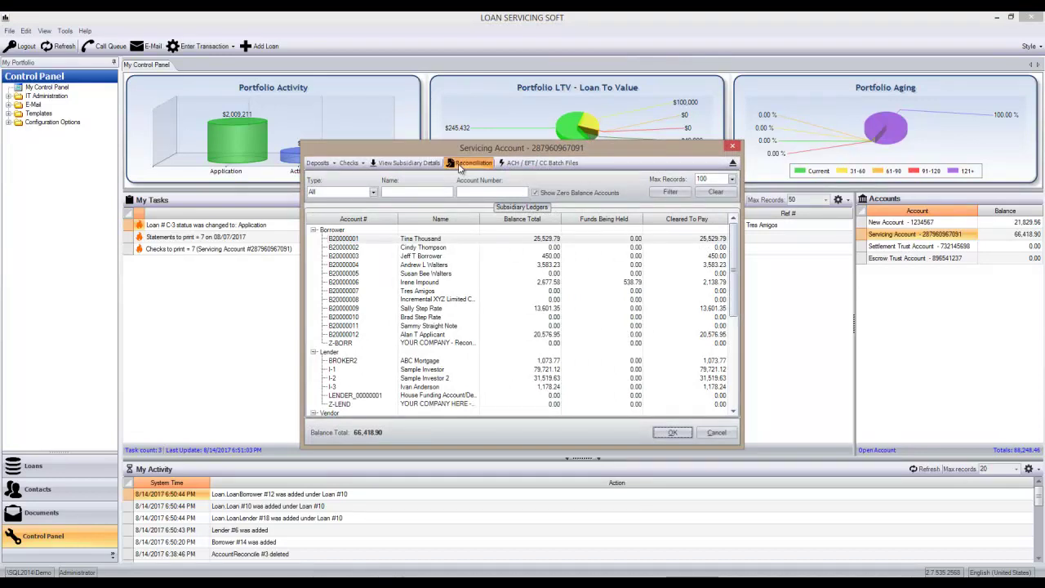
- Add a new bank reconciliation with statement end date 4/30/2014, leaving the ending balance at 0.00
left_click(355, 210)
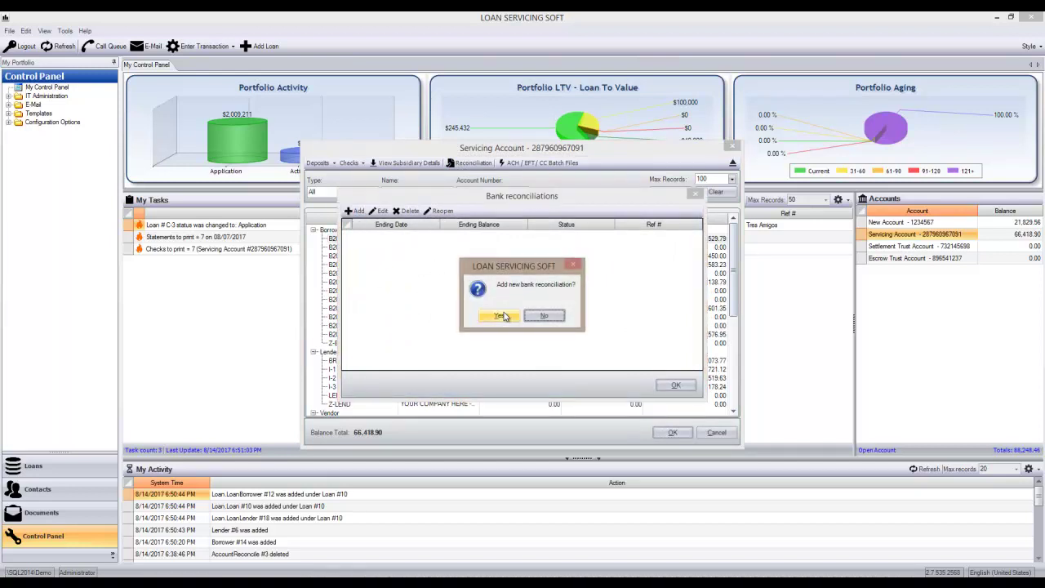
left_click(500, 316)
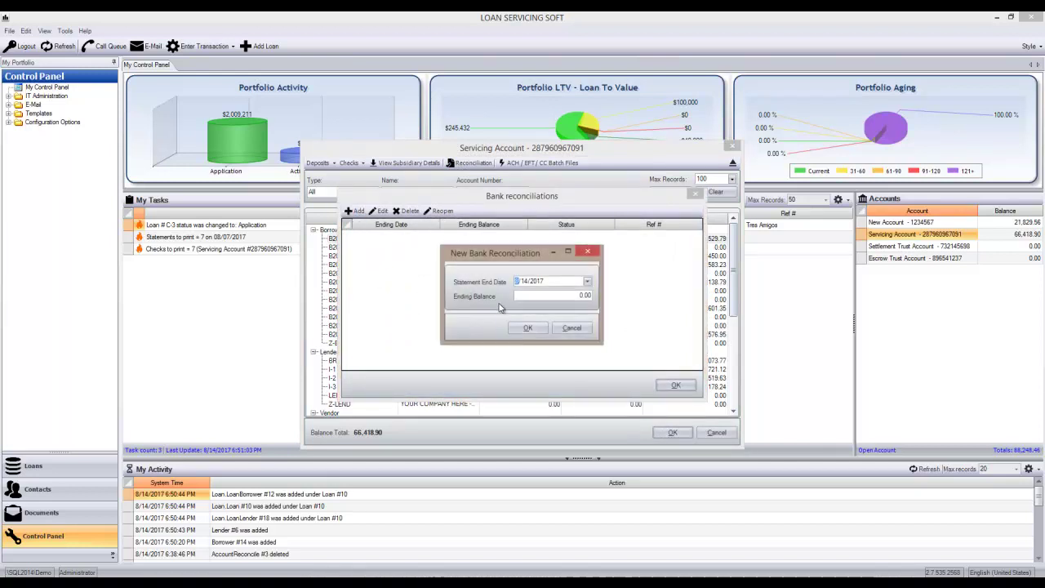
key("Tab")
key("shift+Tab")
type("4/30/")
type("2014")
left_click(540, 298)
left_click(528, 329)
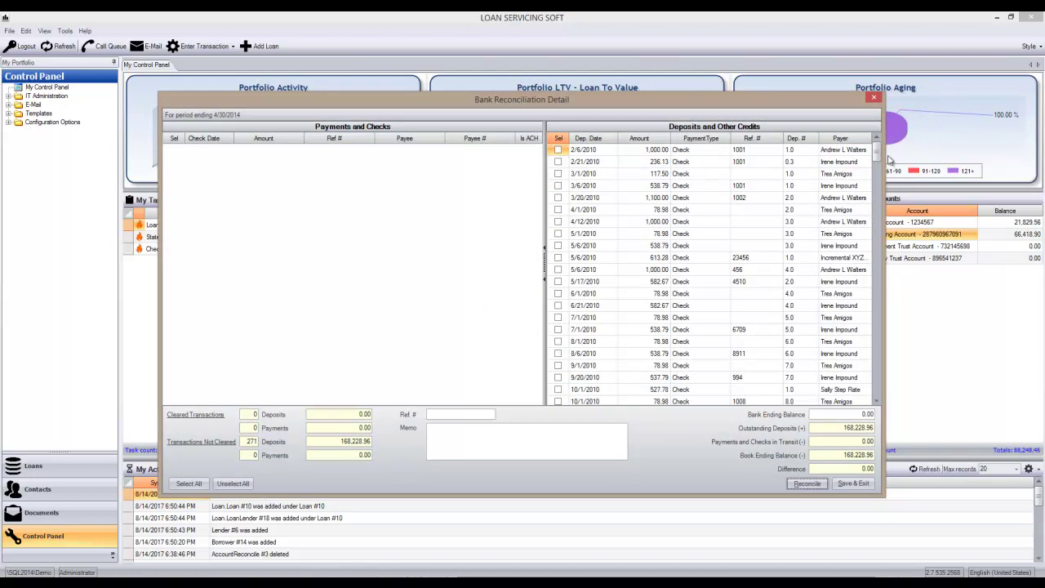
- Select all deposits and other credits in the reconciliation as cleared transactions
mouse_move(876, 153)
left_mouse_down()
mouse_move(879, 399)
mouse_move(883, 151)
left_mouse_up()
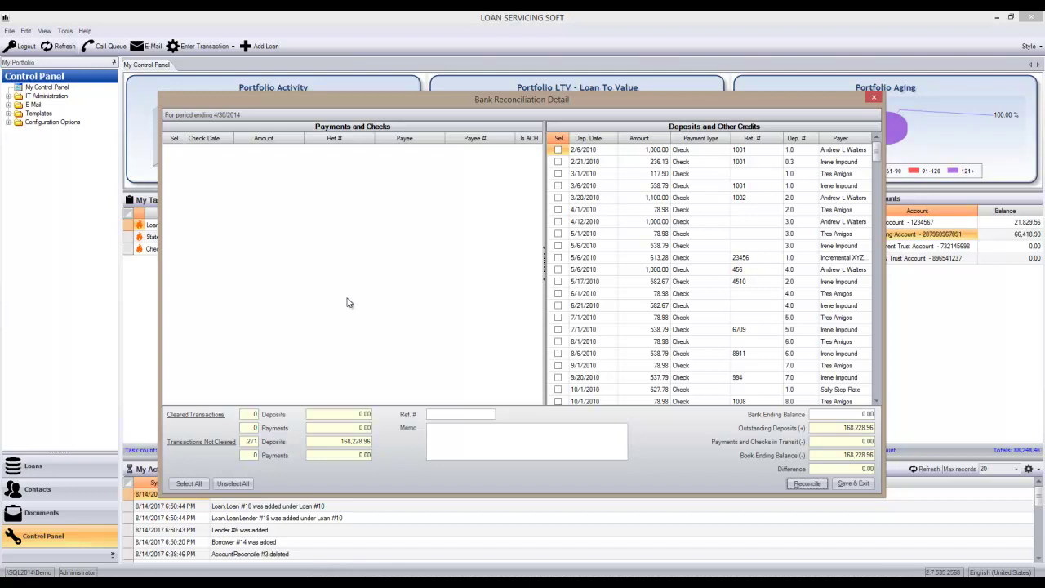
left_click(191, 485)
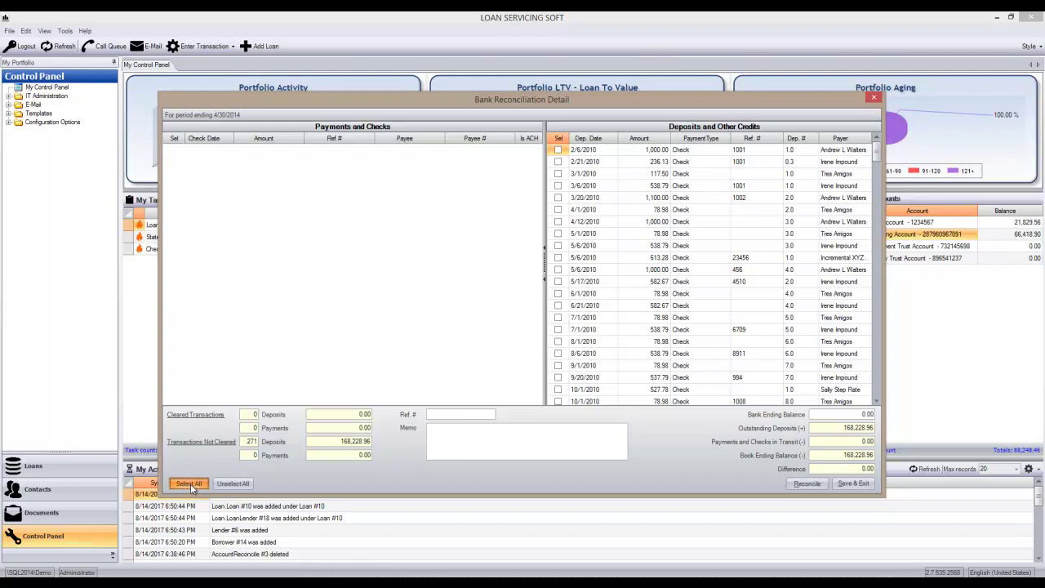
left_click(544, 318)
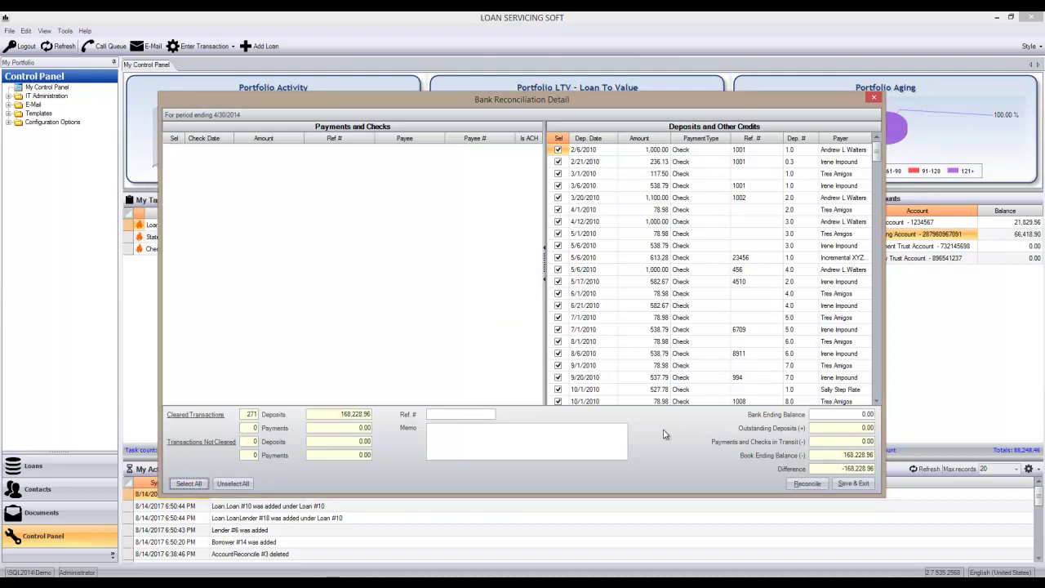
- Set the Bank Ending Balance to 168,228.96 to match the book ending balance
left_click(870, 418)
left_click(866, 454)
left_click(858, 469)
left_click(863, 417)
left_click(852, 442)
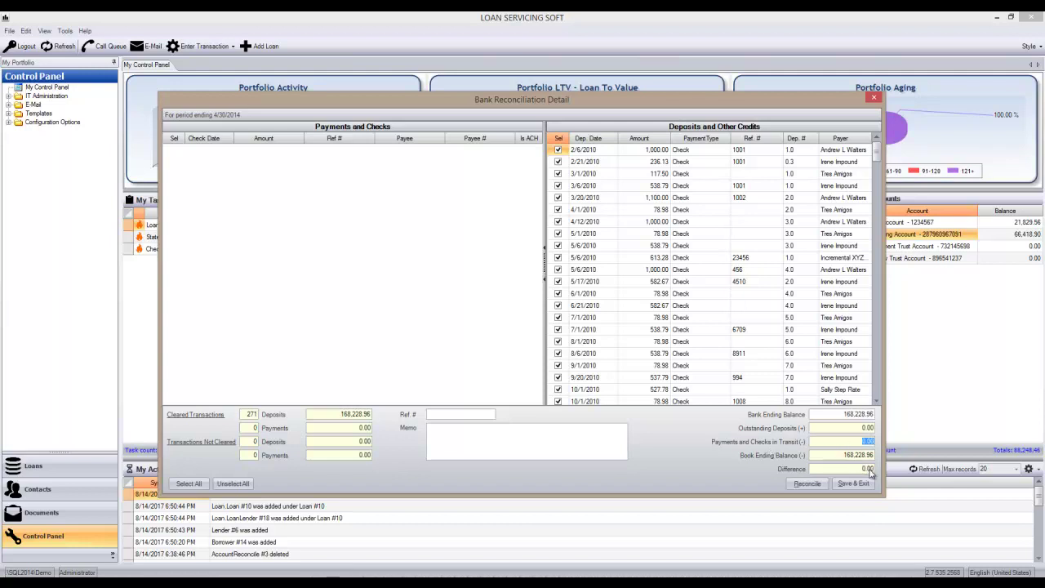
left_click(868, 458)
- Save the bank reconciliation without finalizing it, and close the reconciliation list and the Servicing Account
left_click(854, 484)
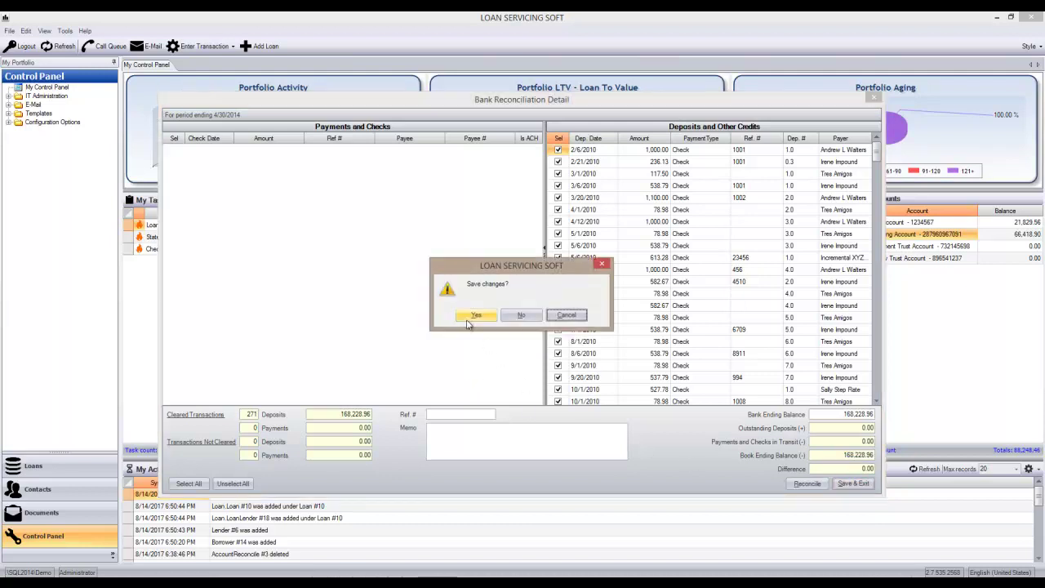
left_click(468, 318)
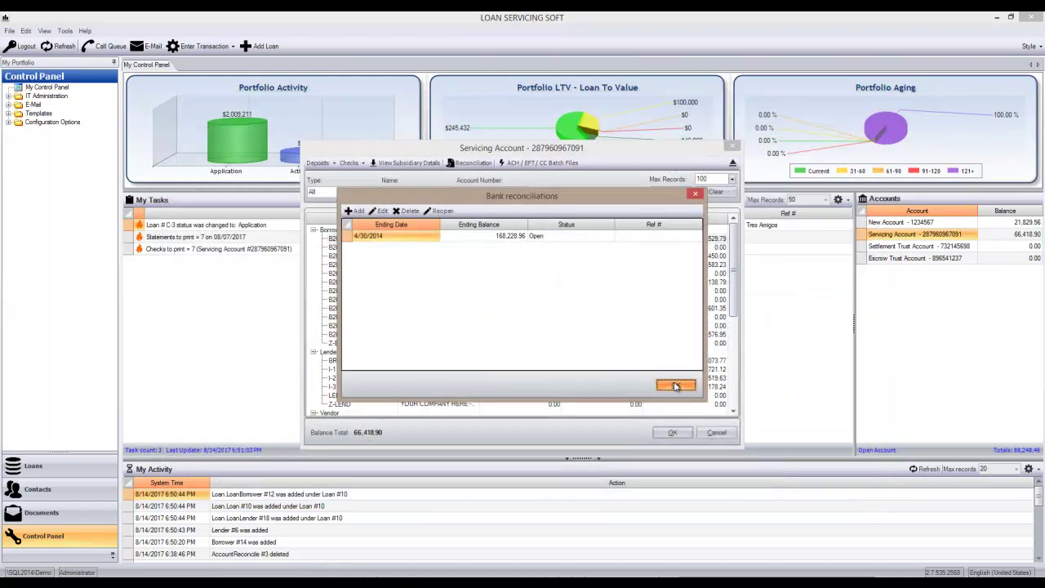
left_click(676, 385)
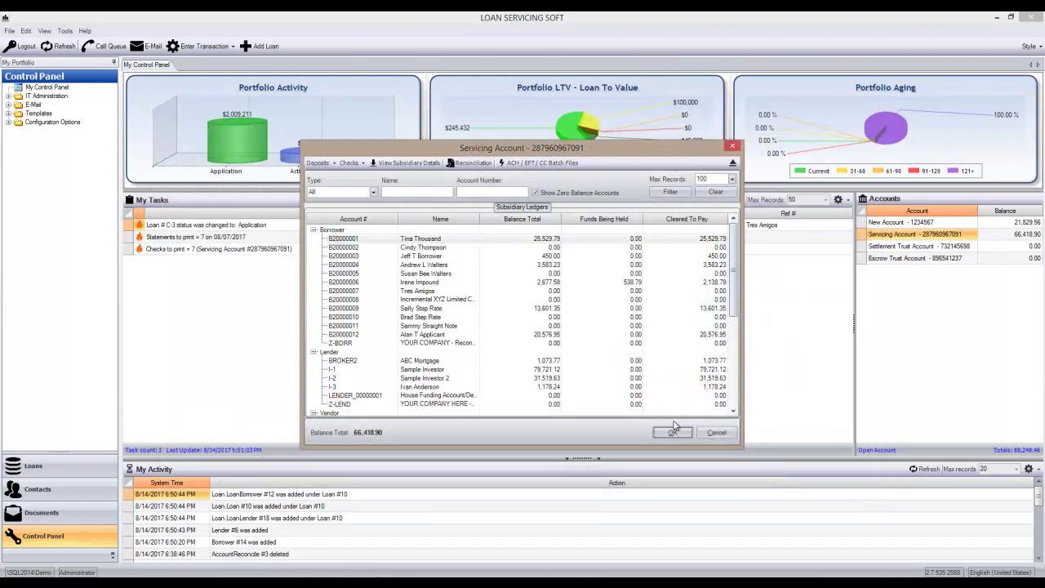
left_click(675, 433)
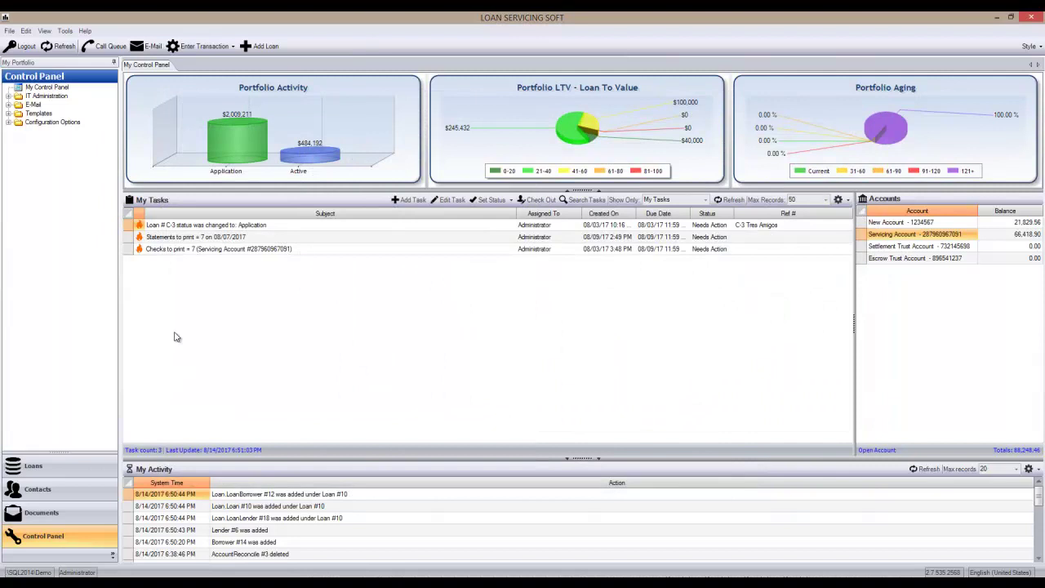
- Start a new payment entry for the Z-ADJUSTMENTS loan in the Canceled loans list
left_click(65, 467)
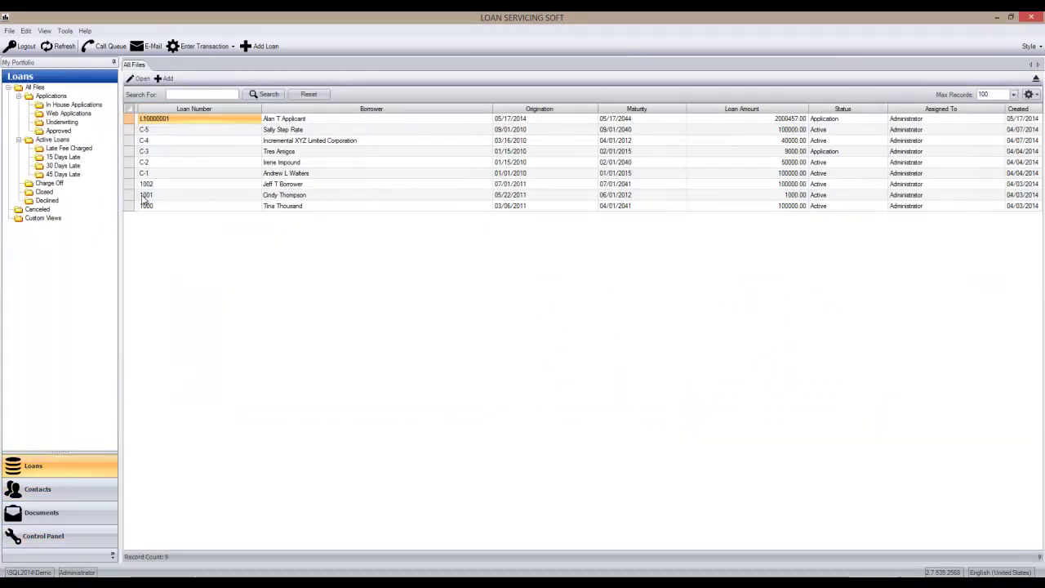
left_click(37, 210)
right_click(190, 129)
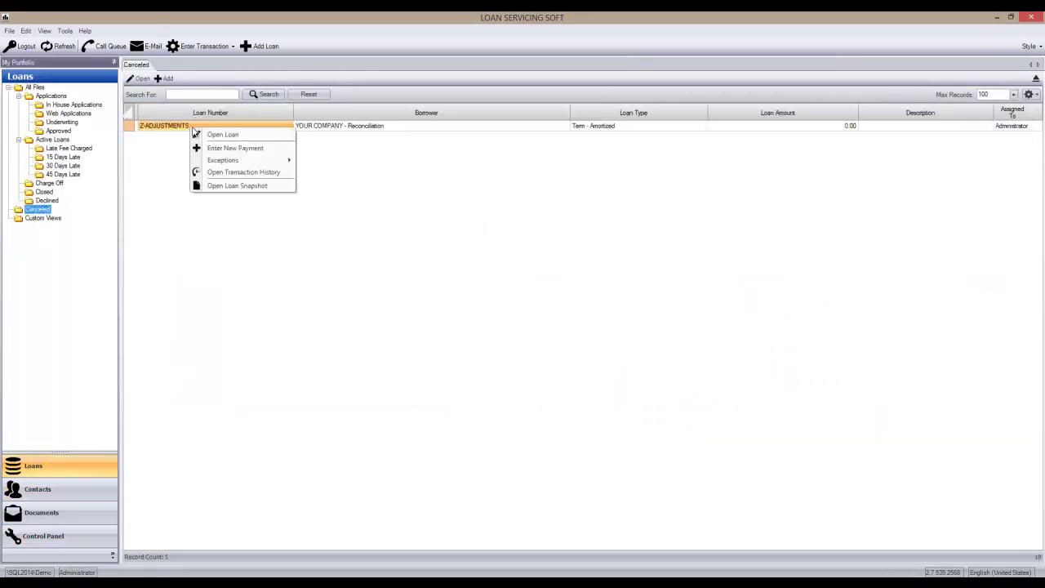
left_click(227, 148)
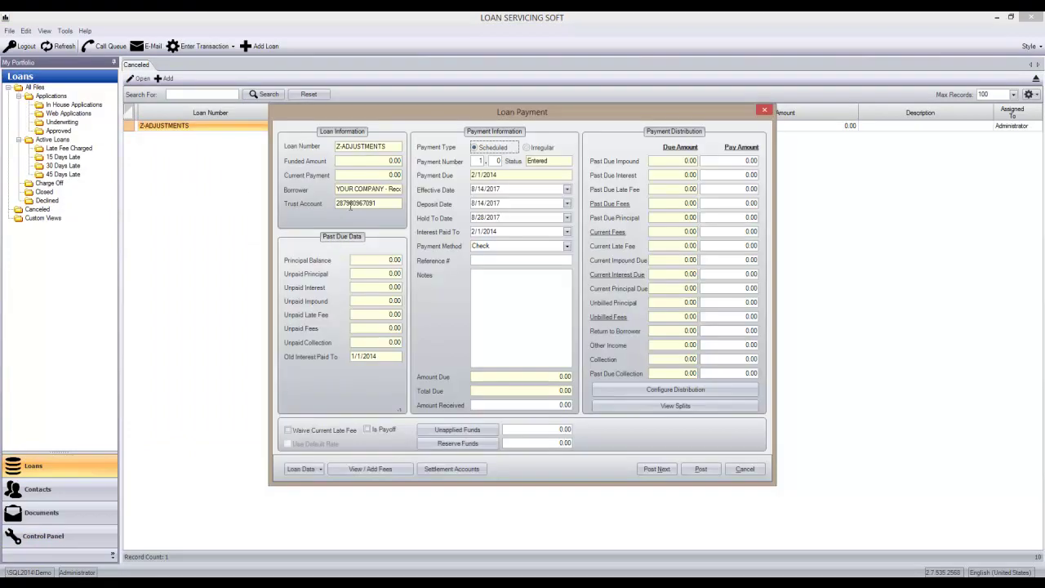
- Set the payment's effective date to 1/1/2014 and make its payment type Irregular
left_click(477, 191)
type("1/1/")
left_click(539, 406)
left_click(530, 147)
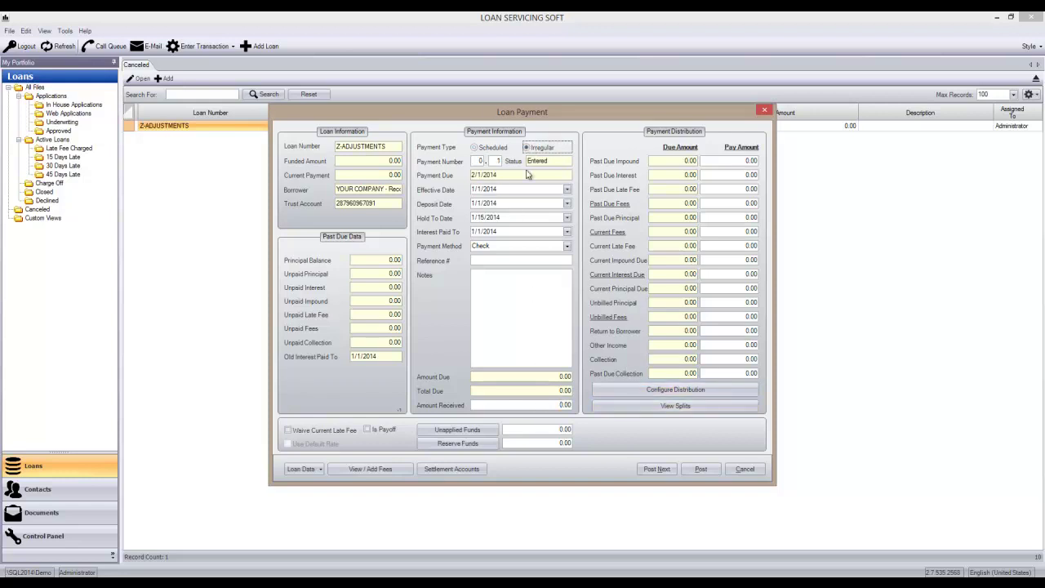
- Enter 100,000 as the amount received and as the unapplied funds, and post the payment
left_click(558, 406)
type("100,000")
left_click(566, 430)
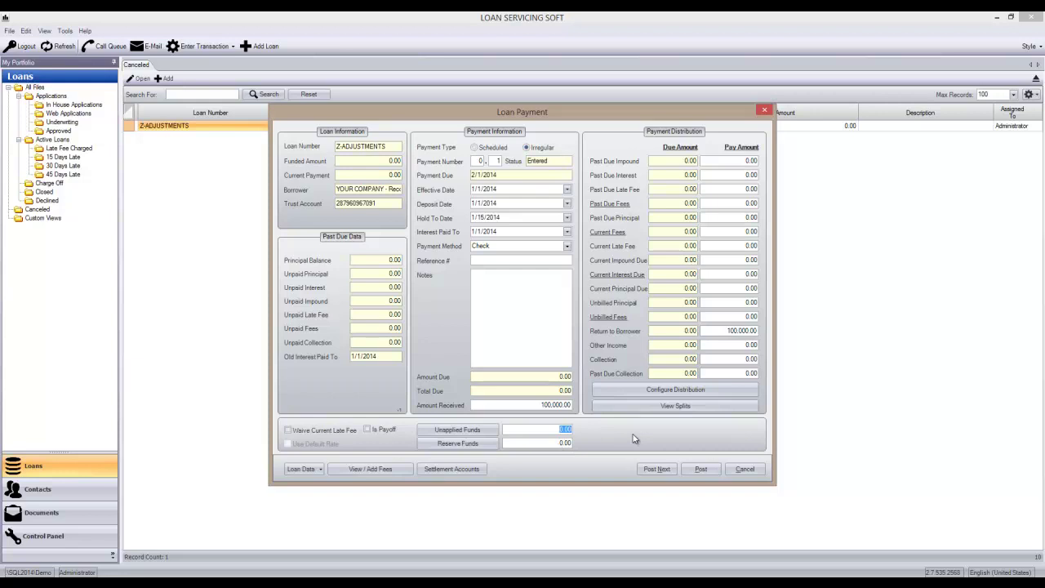
type("100,000")
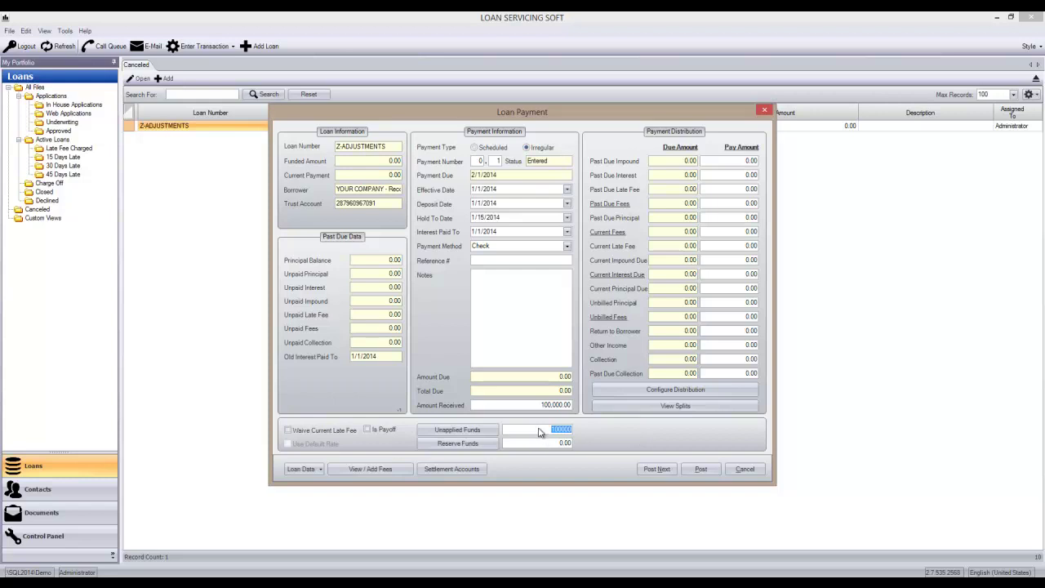
left_click(711, 470)
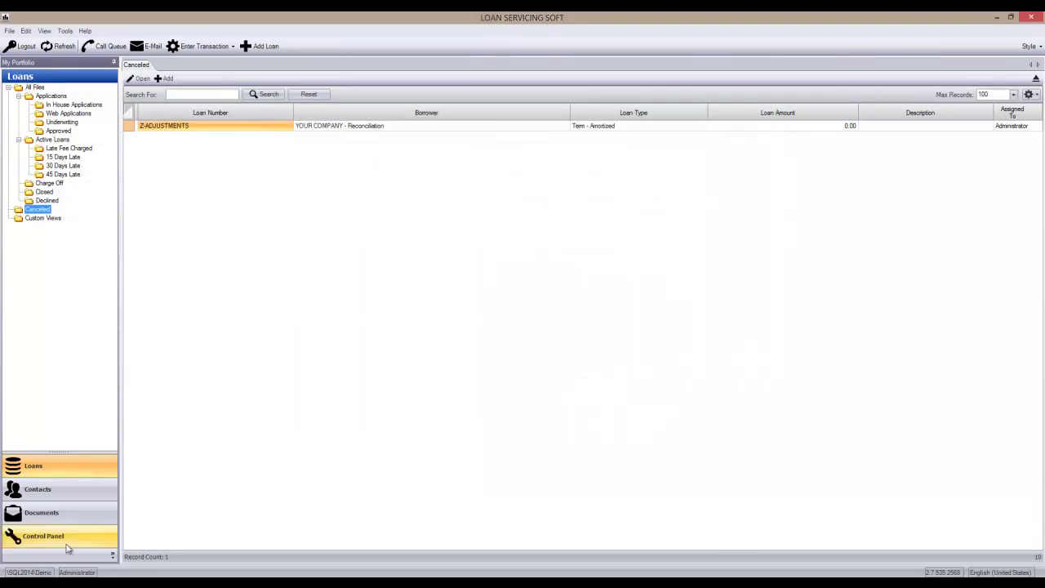
- Open the 4/30/2014 bank reconciliation of the Servicing Account from the Control Panel
left_click(49, 536)
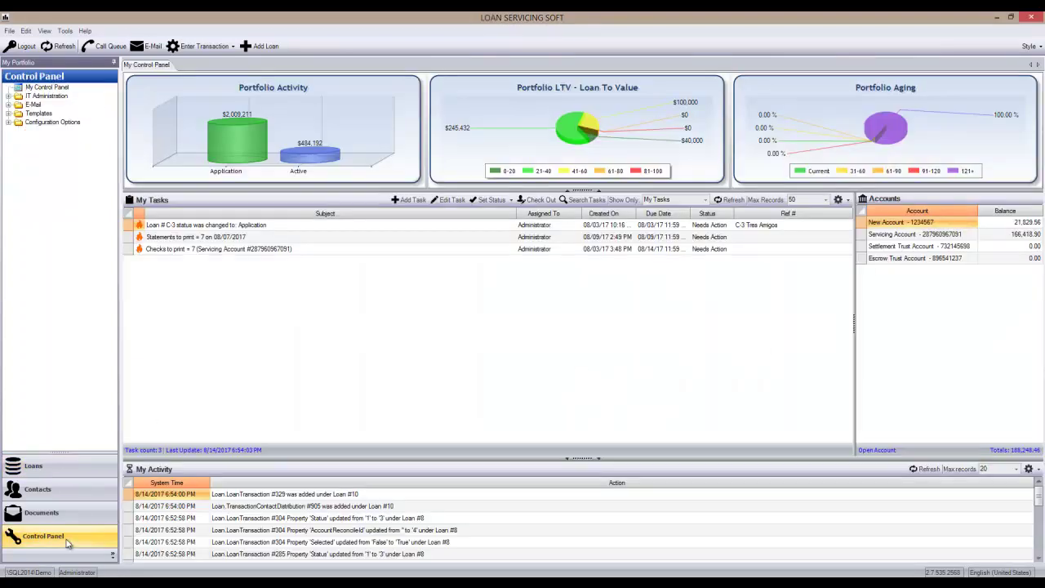
double_click(924, 235)
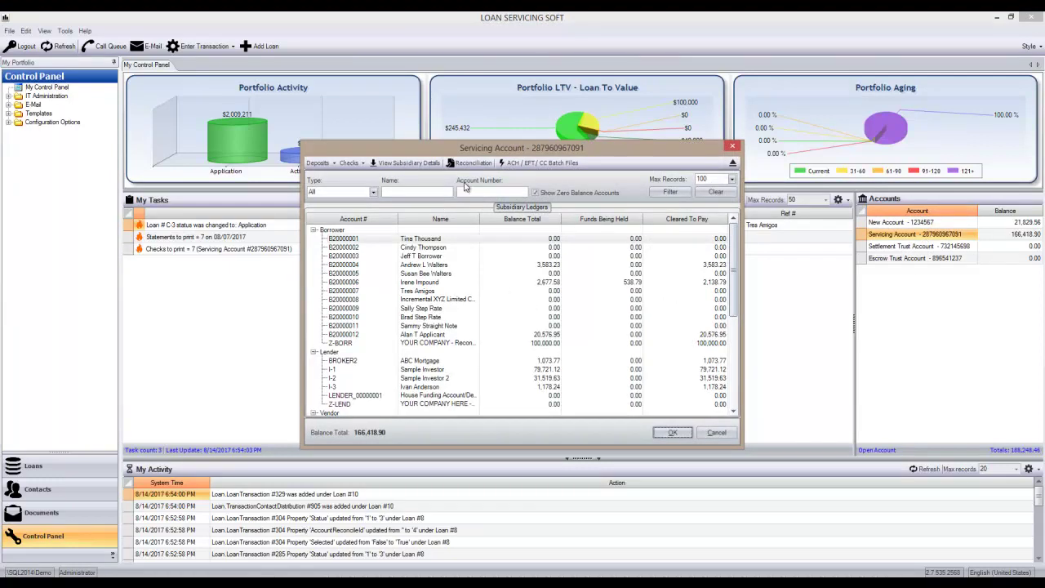
left_click(468, 165)
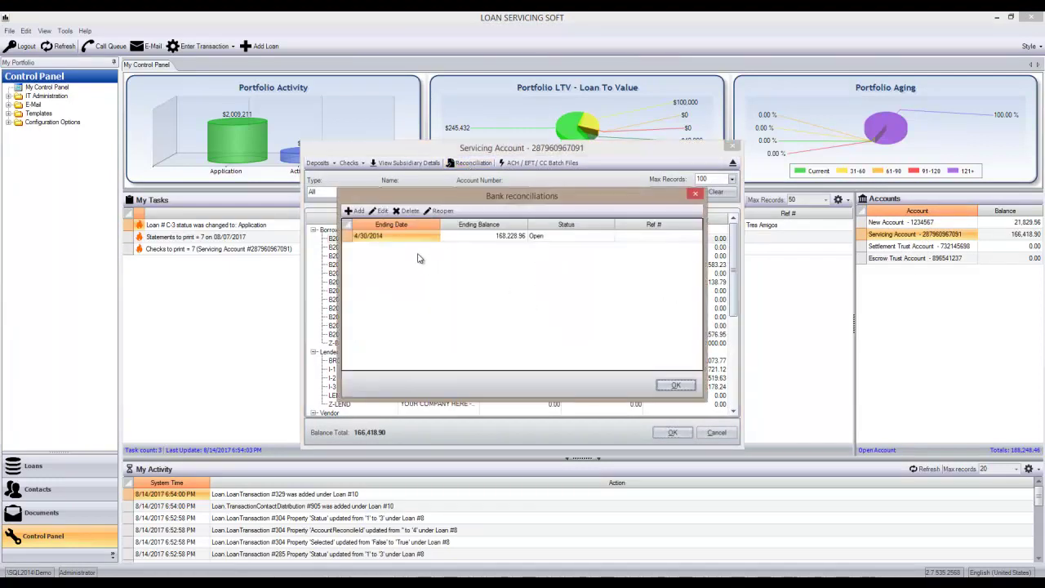
double_click(535, 241)
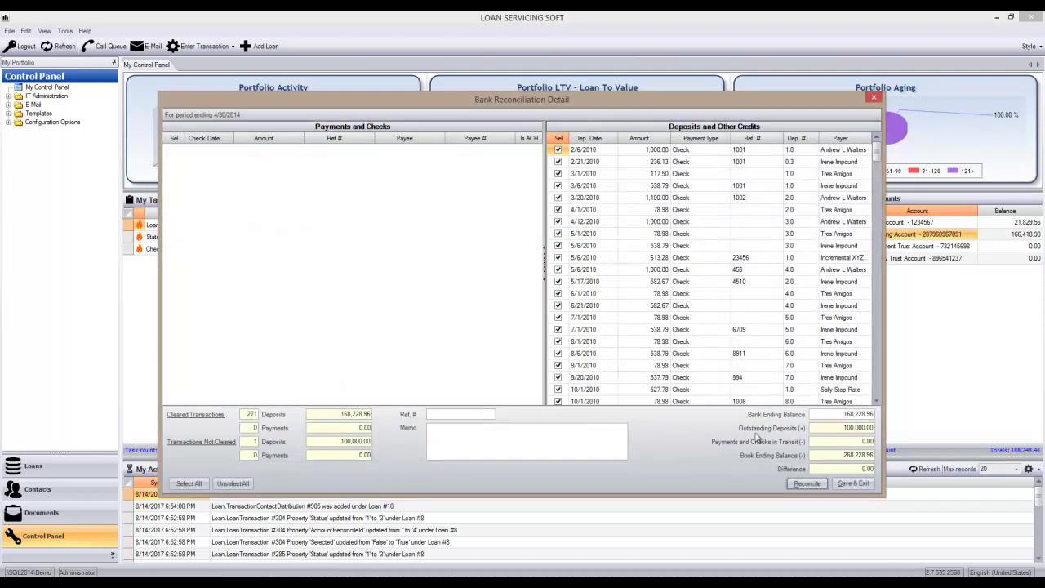
- Mark the 1/1/2014 adjustment deposit of 100,000.00 from YOUR COMPANY as cleared in the reconciliation
left_click(862, 430)
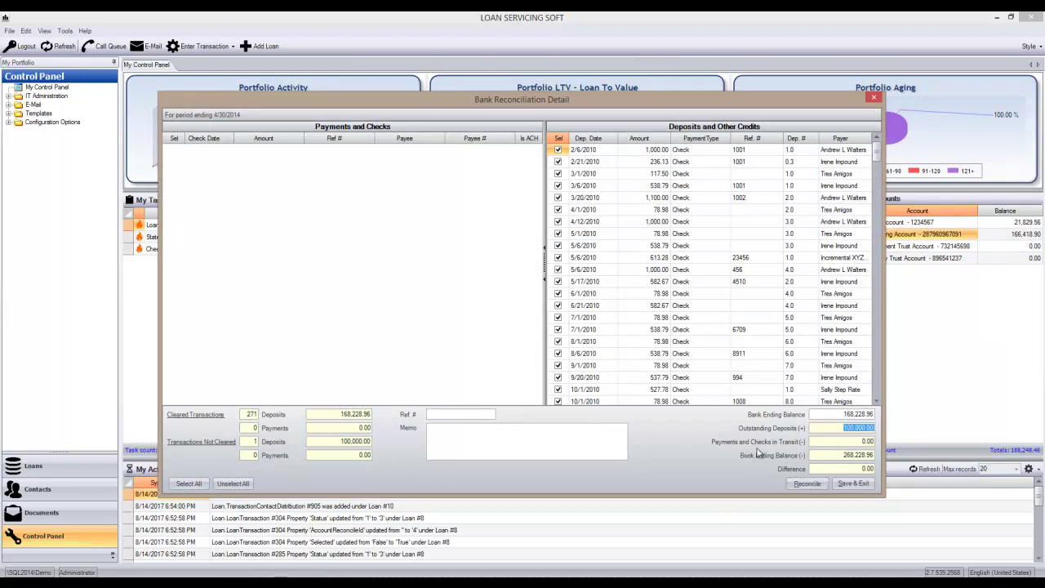
left_click_drag(879, 161, 879, 393)
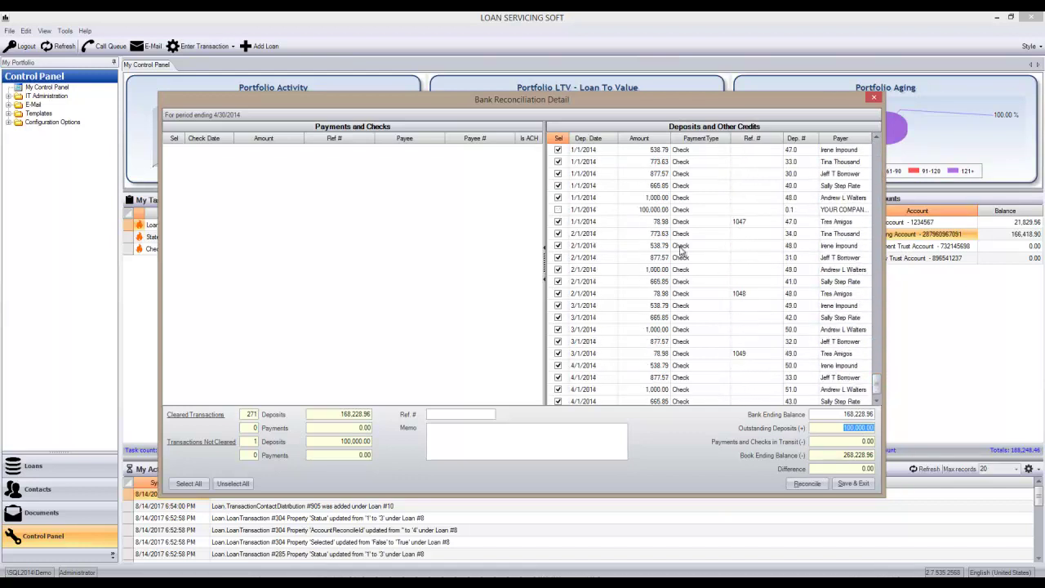
left_click(593, 210)
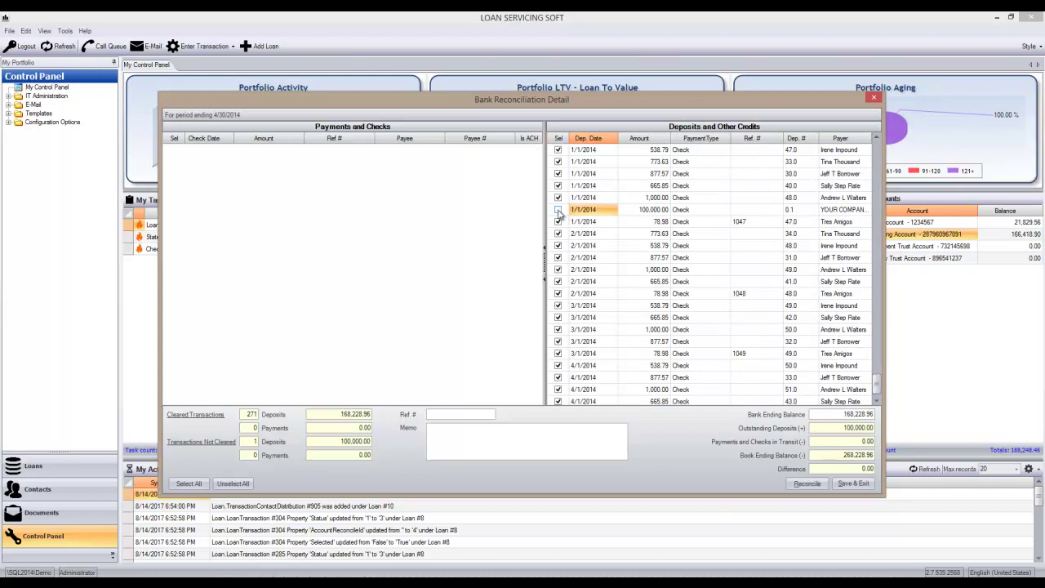
left_click(558, 210)
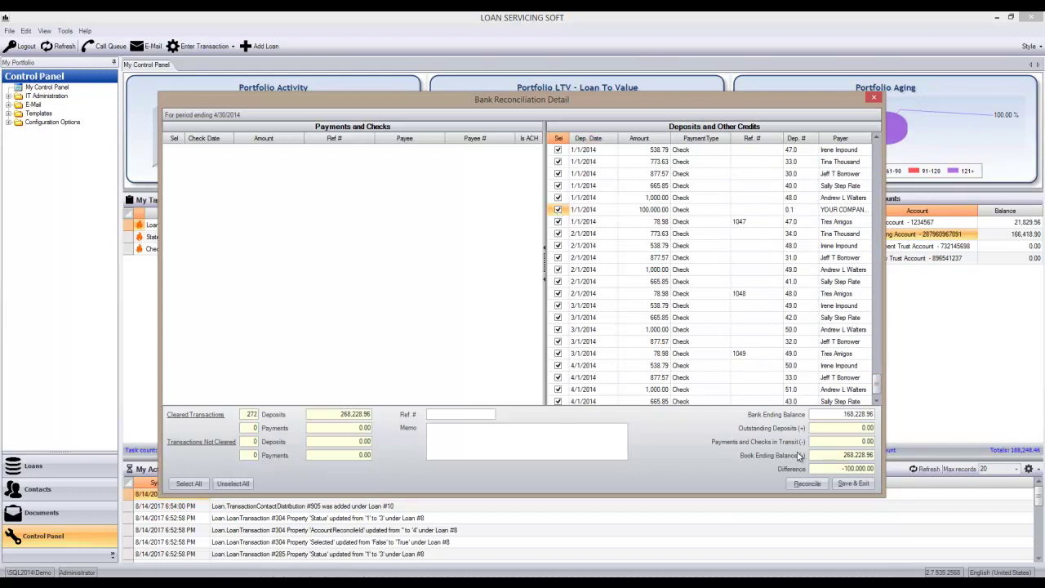
- Set the Bank Ending Balance to 268,228.96, reconcile the period ending 4/30/2014 and accept closing the books
left_click(849, 418)
type("268")
key("Return")
left_click(795, 484)
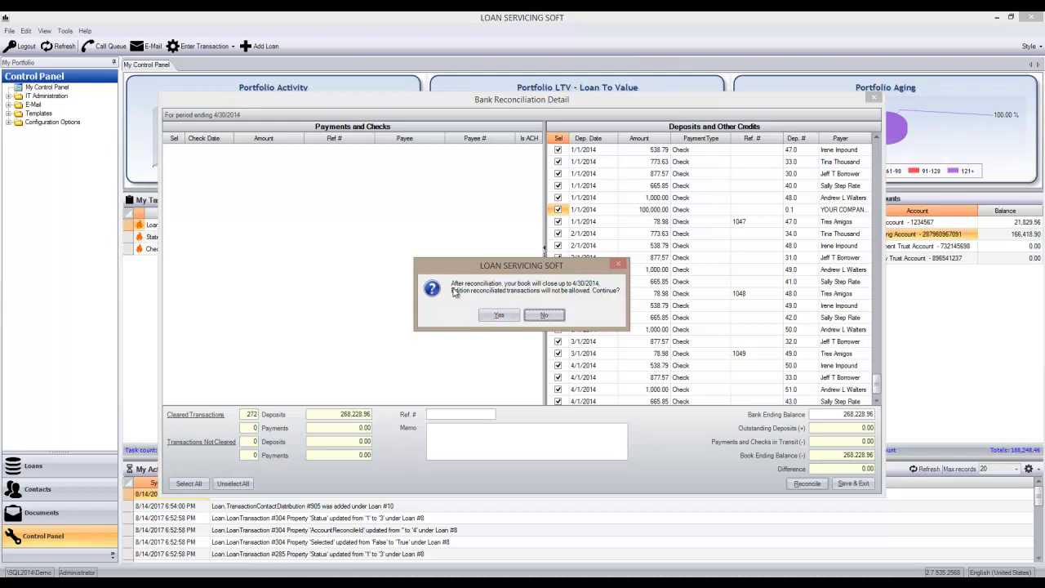
left_click(495, 316)
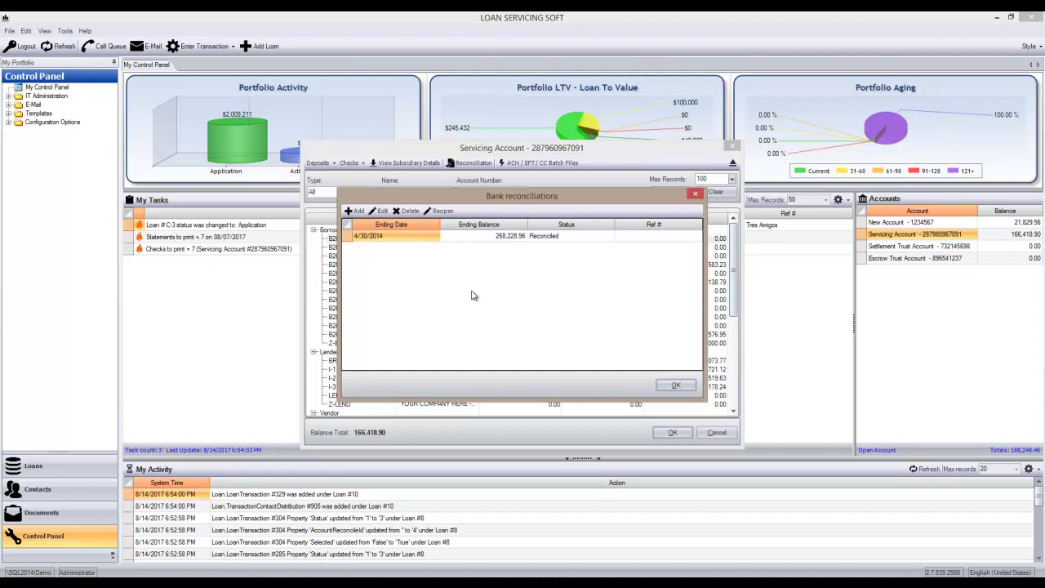
- Add a new bank reconciliation for the period ending 5/31/2014
left_click(585, 238)
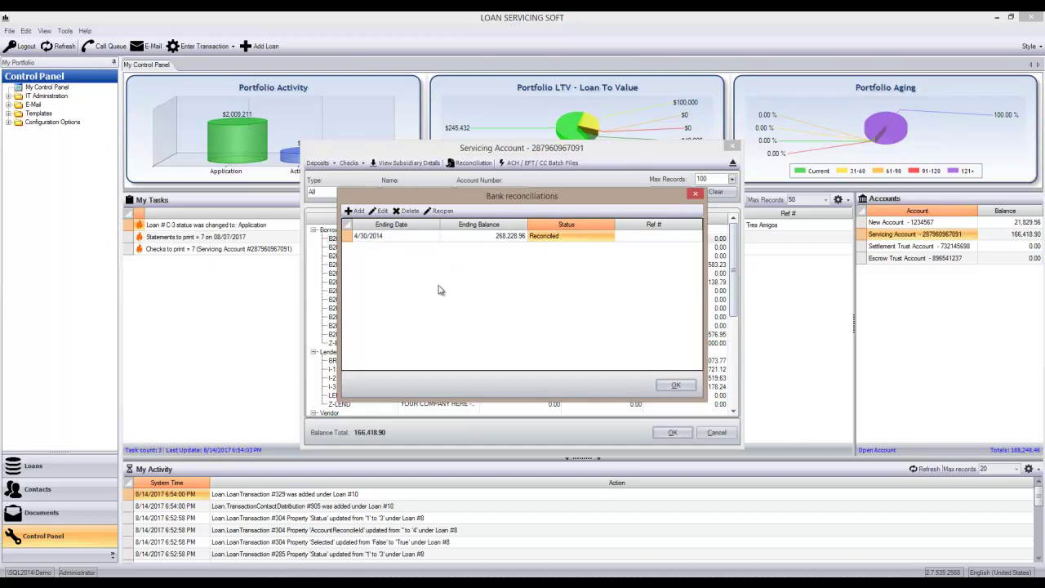
left_click(356, 213)
left_click(498, 316)
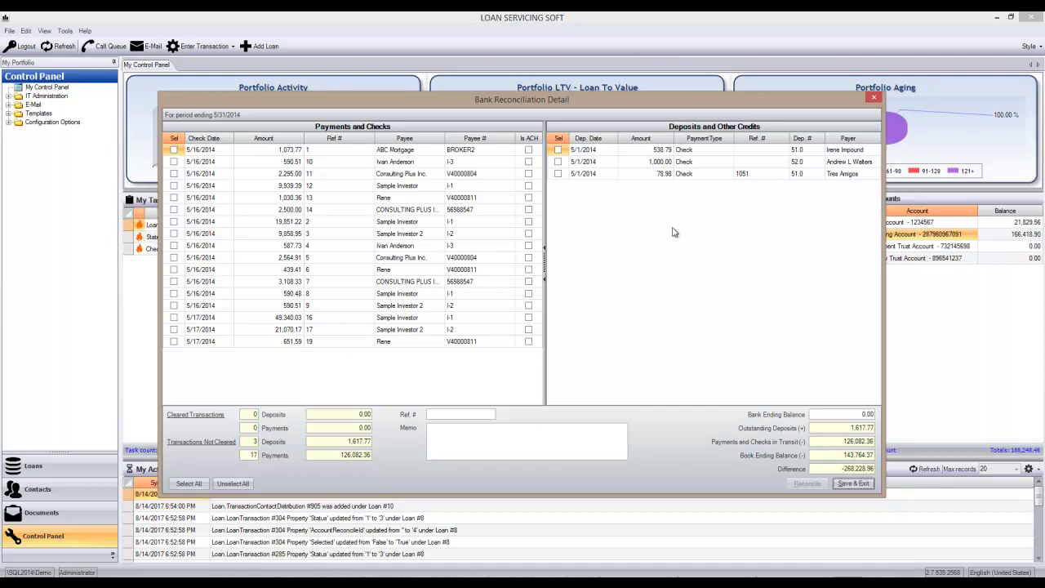
- Mark the 5/1/2014 deposits of 78.98 and 1,000.00 and the checks with Ref # 3, 2, 14, 13, 12 and 11 as cleared
left_click(559, 174)
left_click(559, 161)
left_click(174, 234)
left_click(174, 221)
left_click(174, 209)
left_click(174, 196)
left_click(173, 185)
left_click(173, 173)
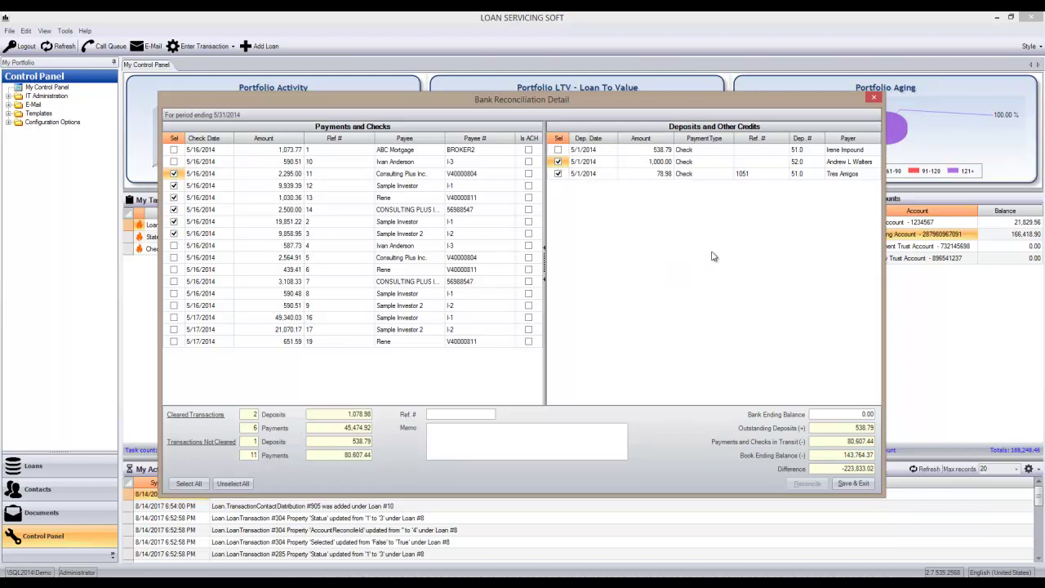
- Examine the Bank Ending Balance, Book Ending Balance and Difference of the 5/31/2014 reconciliation
left_click(842, 421)
left_click(845, 471)
left_click(865, 416)
left_click(863, 459)
left_click(861, 469)
left_click(846, 413)
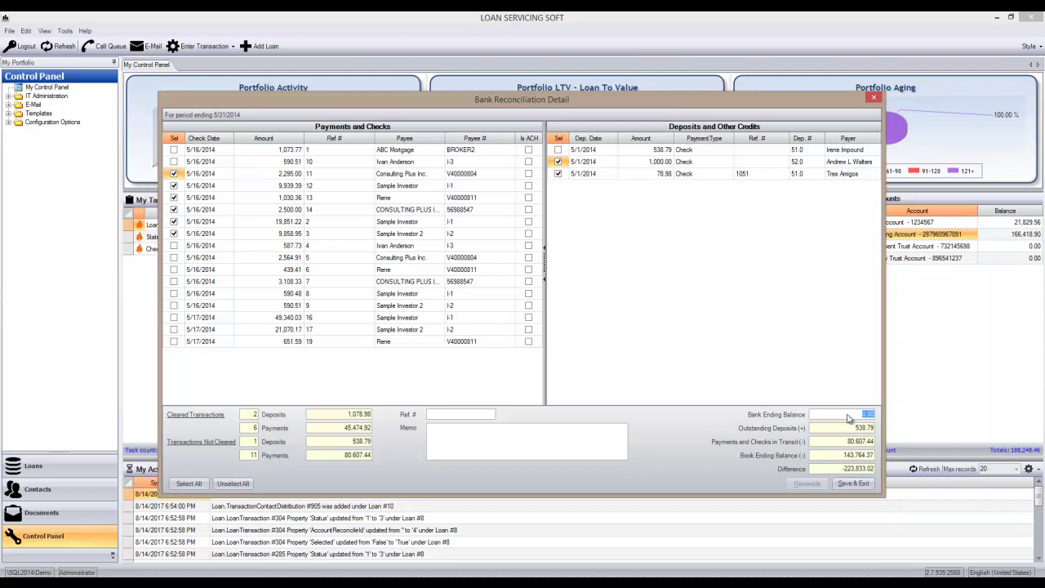